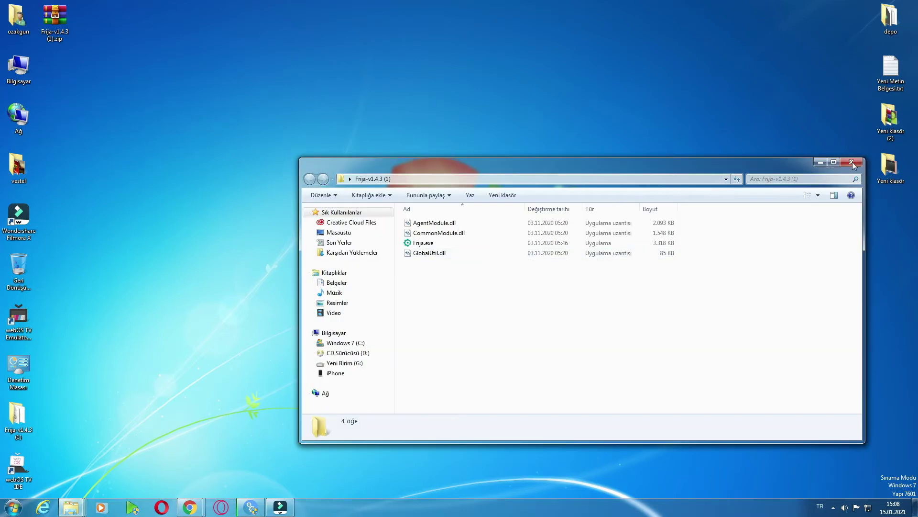
Reopen the Frija-v1.4.3 (1) folder on the desktop, launch Frija.exe and move its window toward the middle of the screen.
click(851, 162)
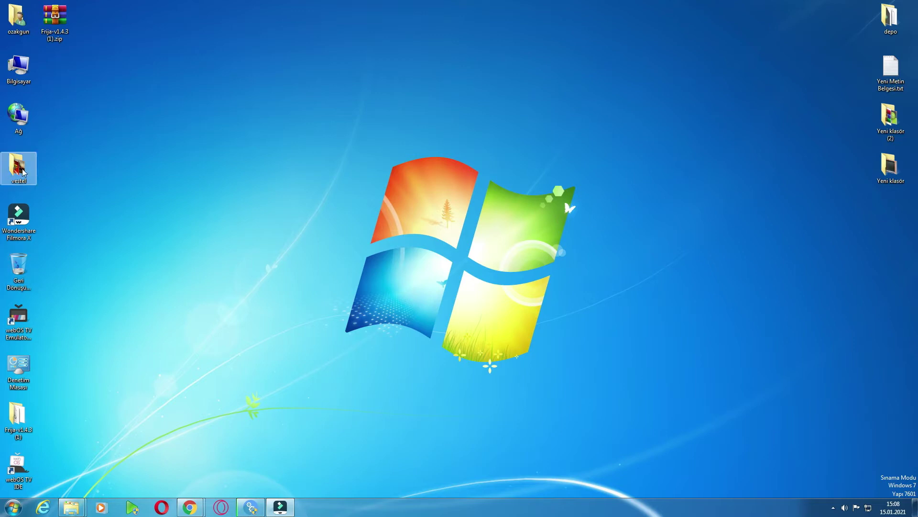
double_click(17, 416)
double_click(436, 255)
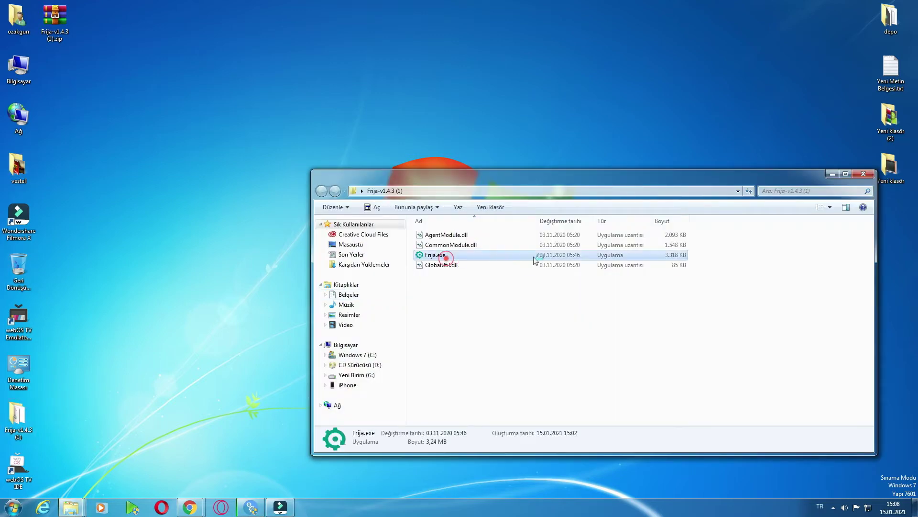
click(833, 174)
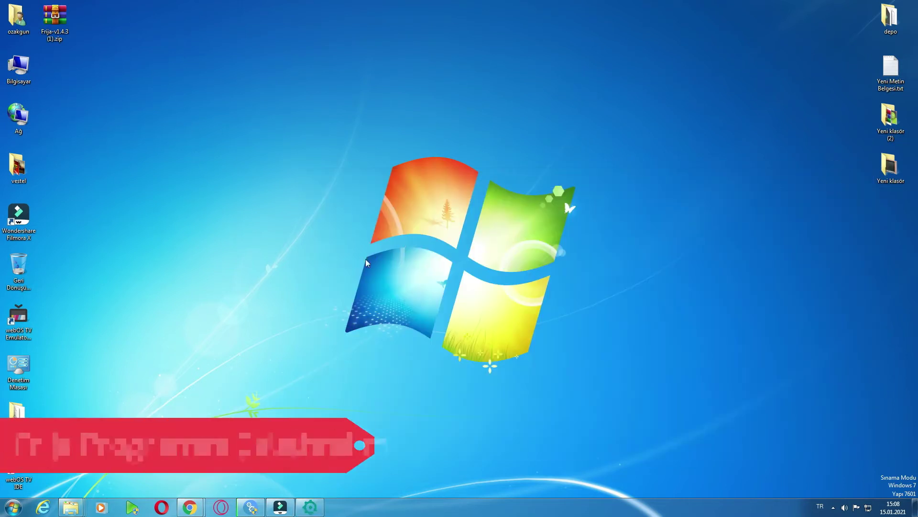
drag(258, 33, 445, 84)
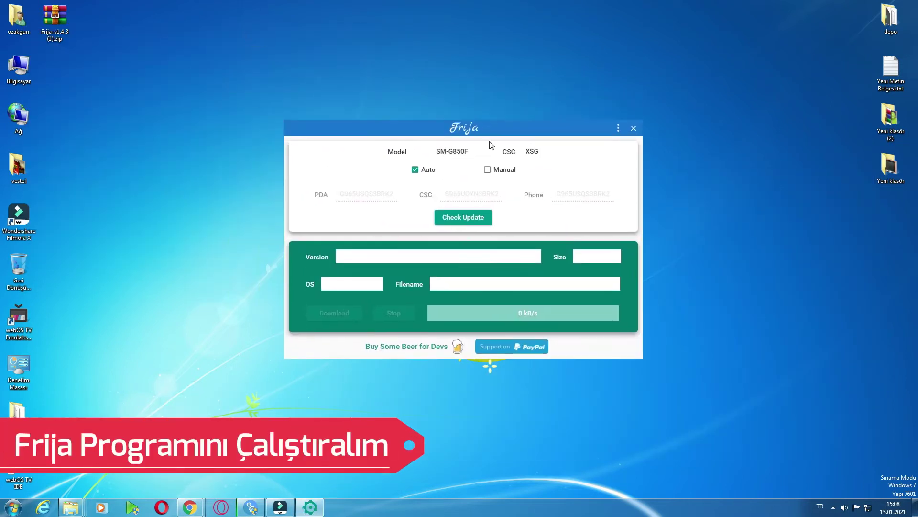
Set the CSC to TUR and check for a firmware update for model SM-G850F.
double_click(455, 152)
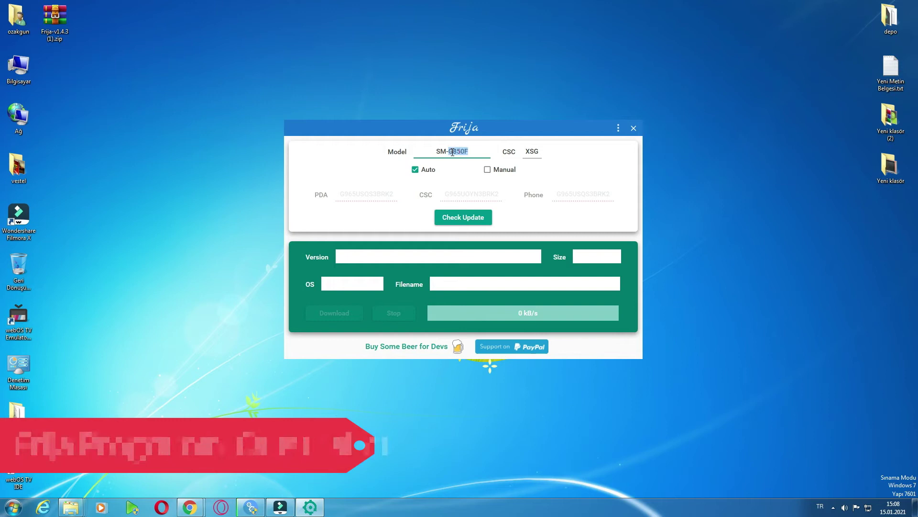
double_click(527, 152)
text(TUR)
click(480, 215)
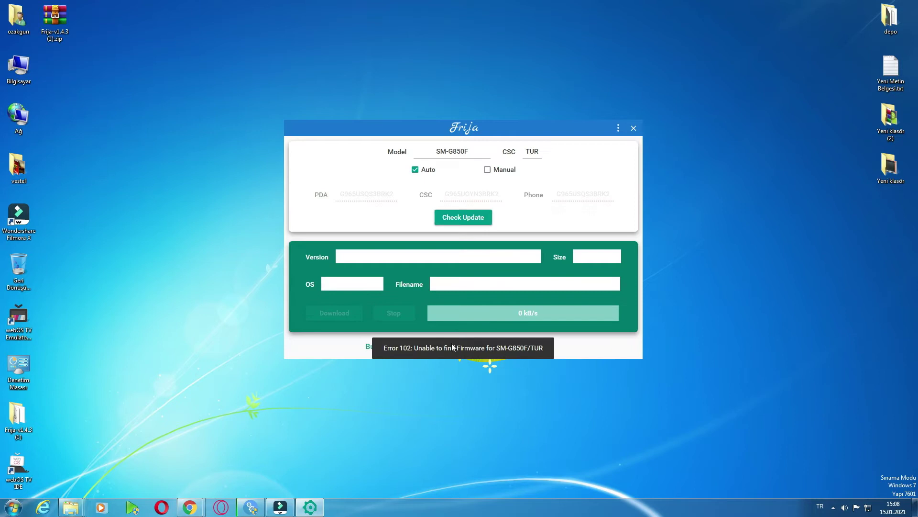
Change the model to SM-G850FQ and check for its latest firmware version with CSC TUR.
double_click(472, 152)
click(474, 150)
text(Q)
click(455, 217)
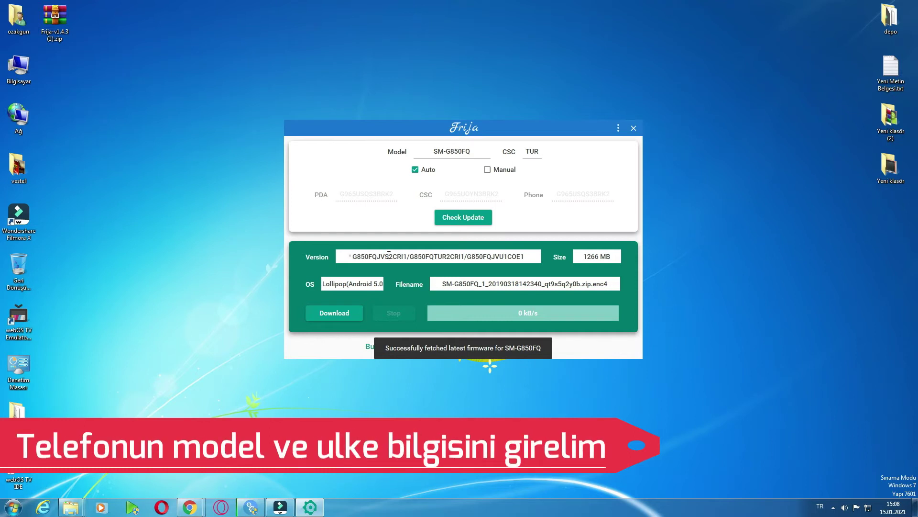
drag(350, 256, 555, 255)
click(447, 258)
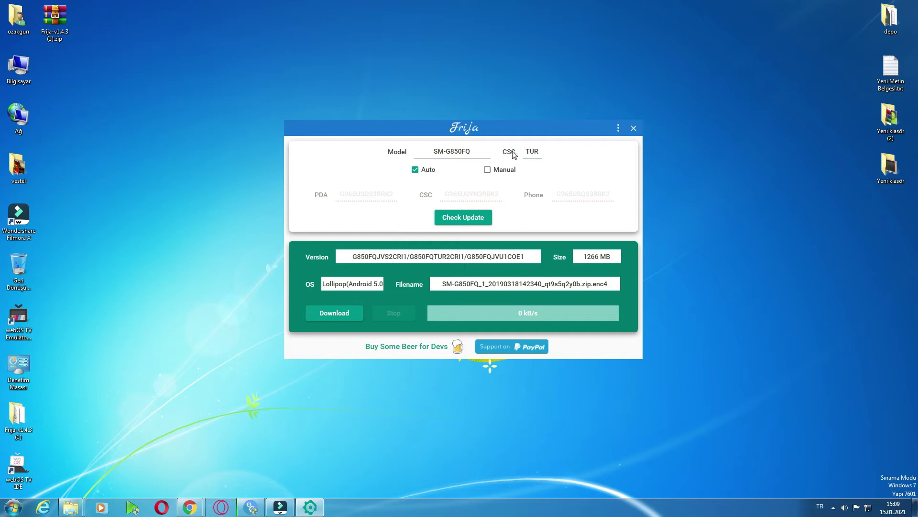
click(463, 219)
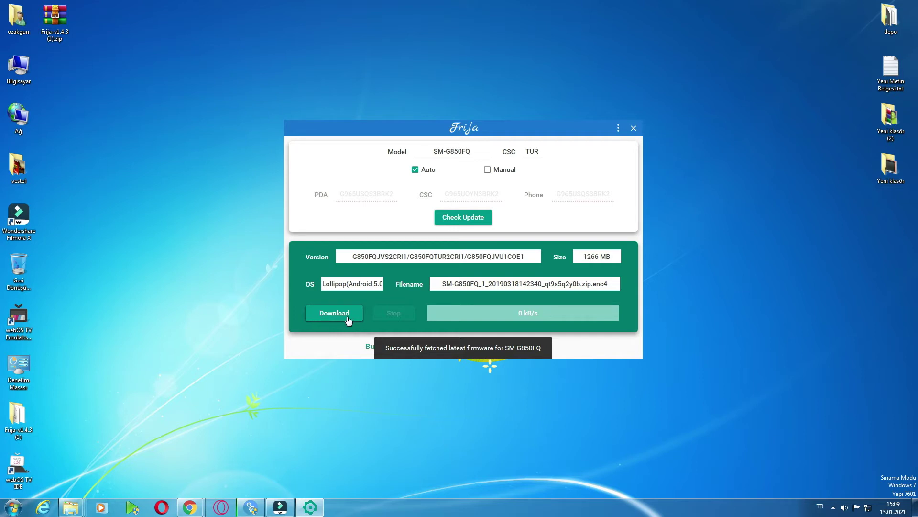
Start downloading the SM-G850FQ firmware and save it to the desktop.
click(330, 316)
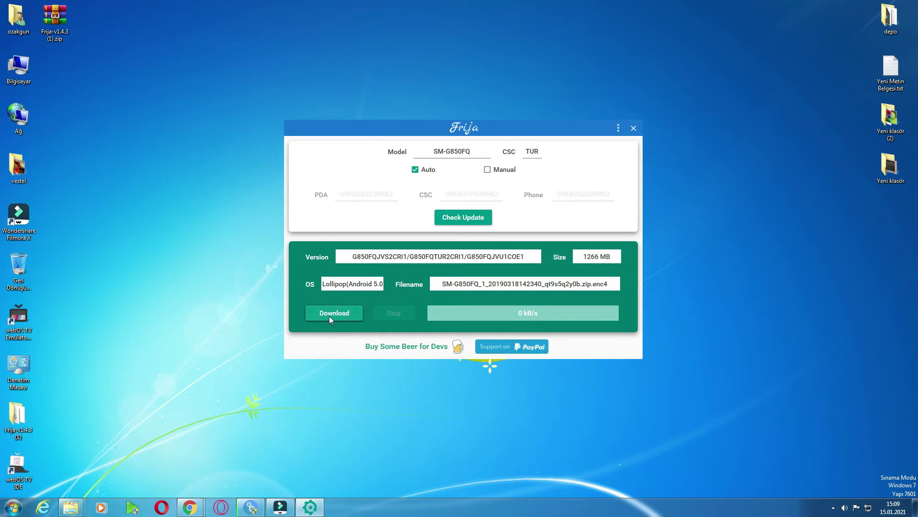
click(320, 195)
click(662, 362)
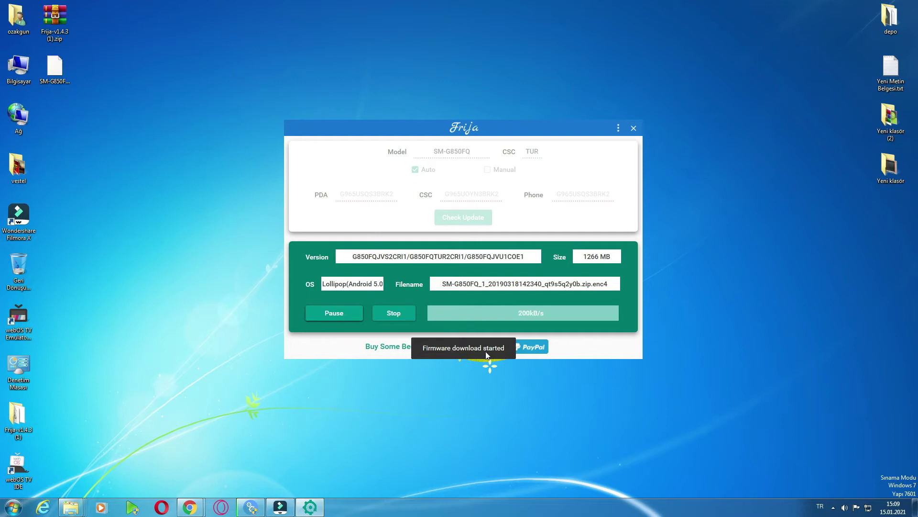
Check the encrypted and decrypted SM-G850FQ firmware files on the desktop, and close Frija once the download is complete.
click(54, 81)
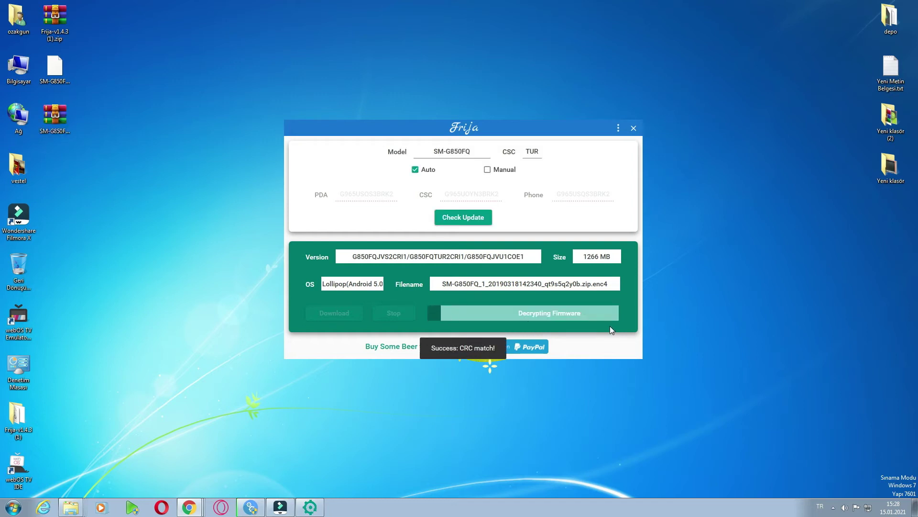
click(53, 118)
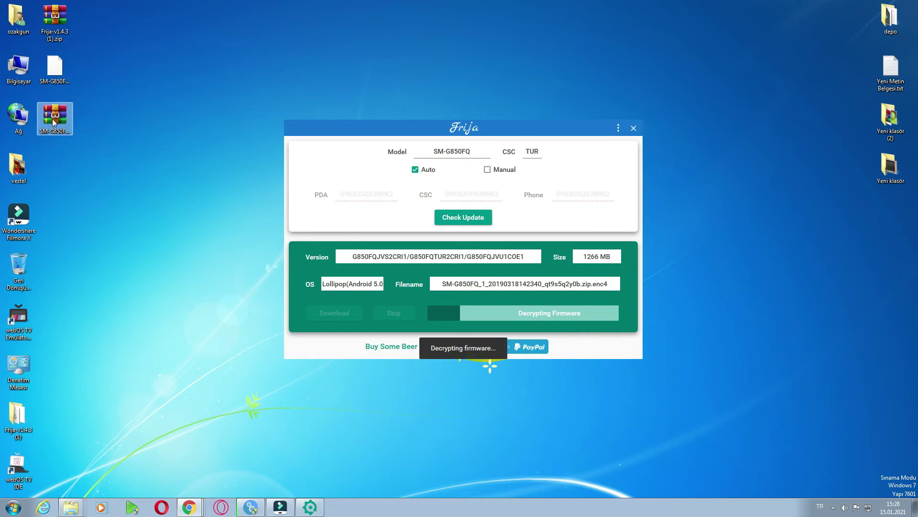
click(128, 117)
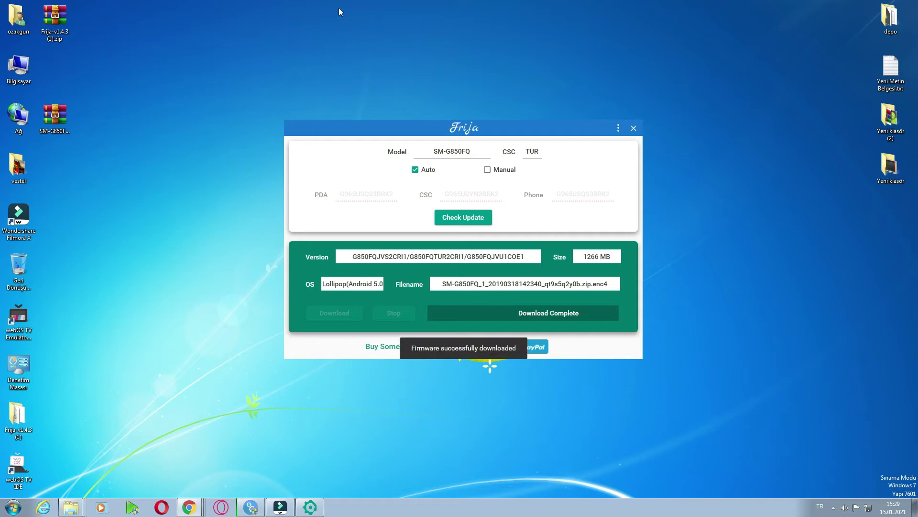
click(467, 350)
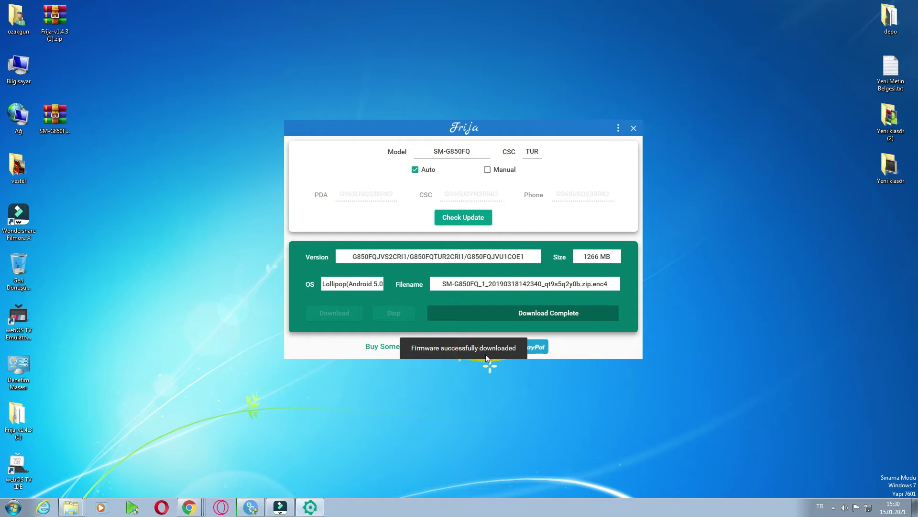
click(633, 128)
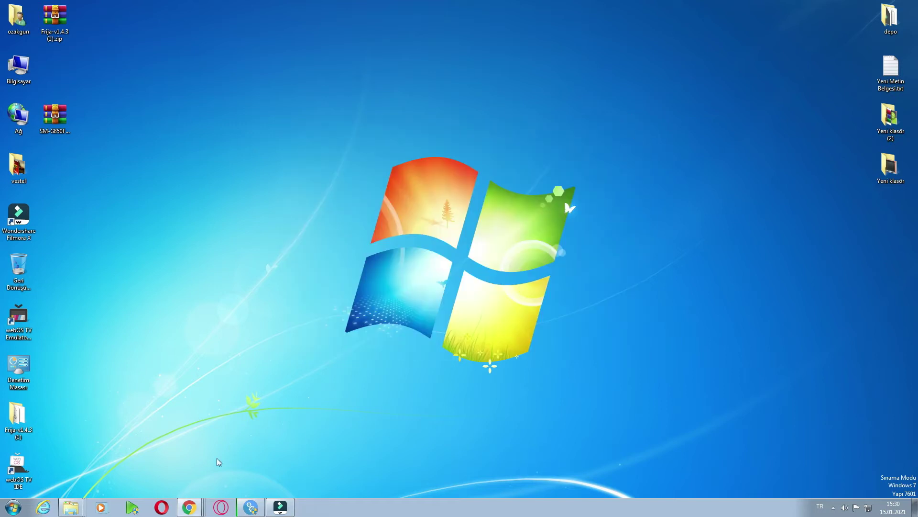
click(186, 432)
Switch to Chrome, search for "odin download" and open the odindownload.com website.
click(189, 508)
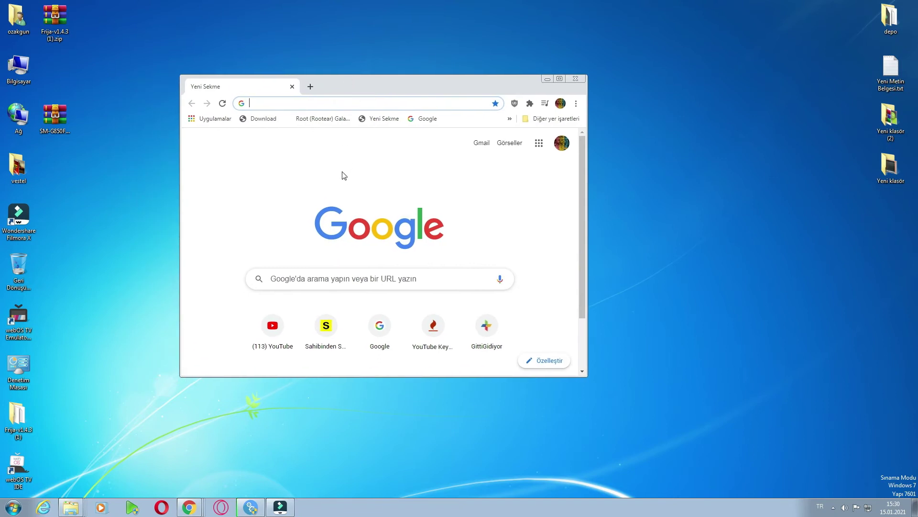
text(odin)
key(Delete)
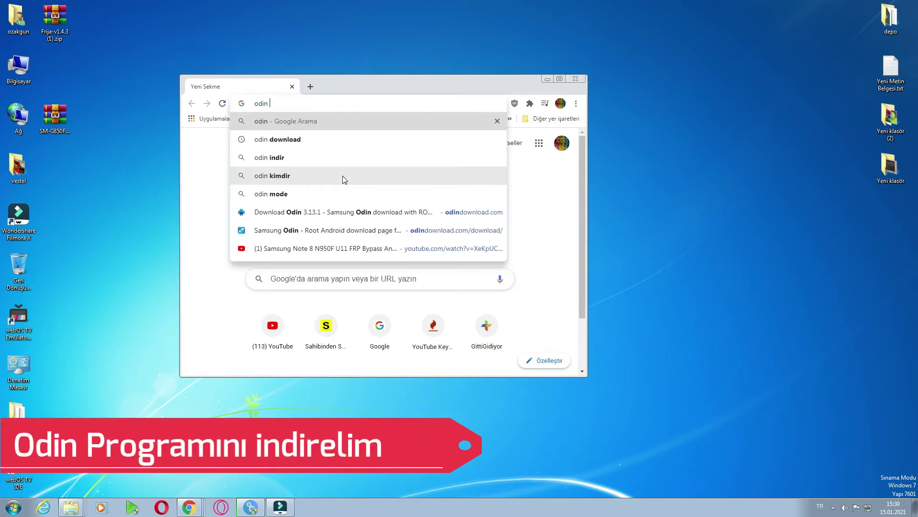
key(Down)
key(Return)
click(352, 228)
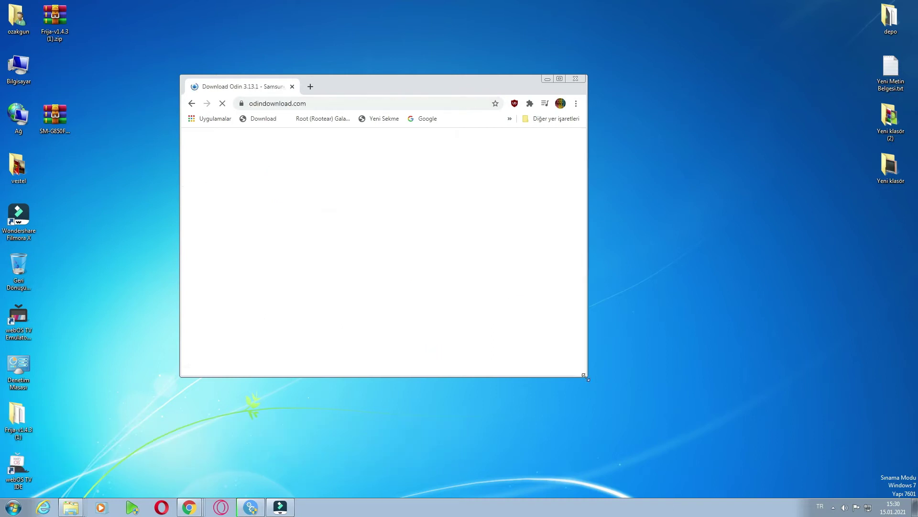
Follow the Odin 3.13.1 link to the site's download page and download the latest Samsung Odin 3.14.1.
drag(581, 377, 716, 428)
scroll(448, 290, down, 4)
scroll(449, 290, up, 5)
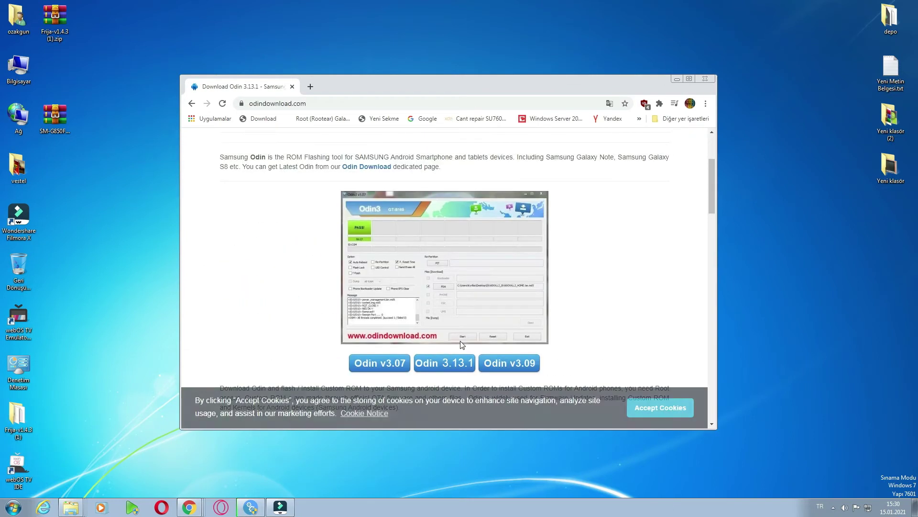
click(450, 366)
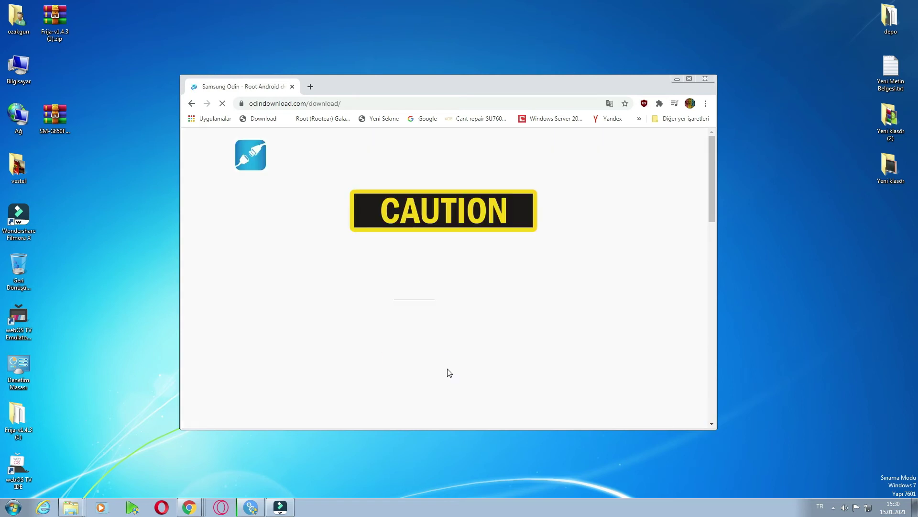
scroll(434, 328, down, 5)
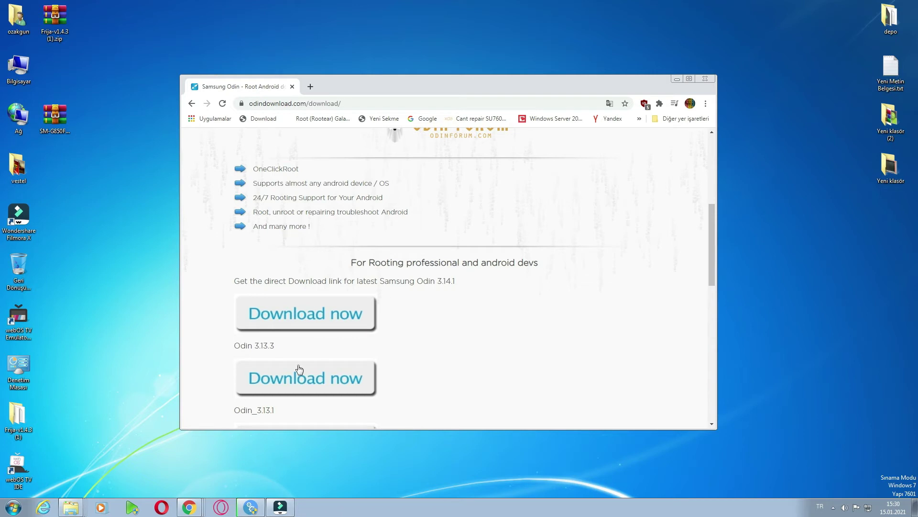
scroll(315, 402, down, 2)
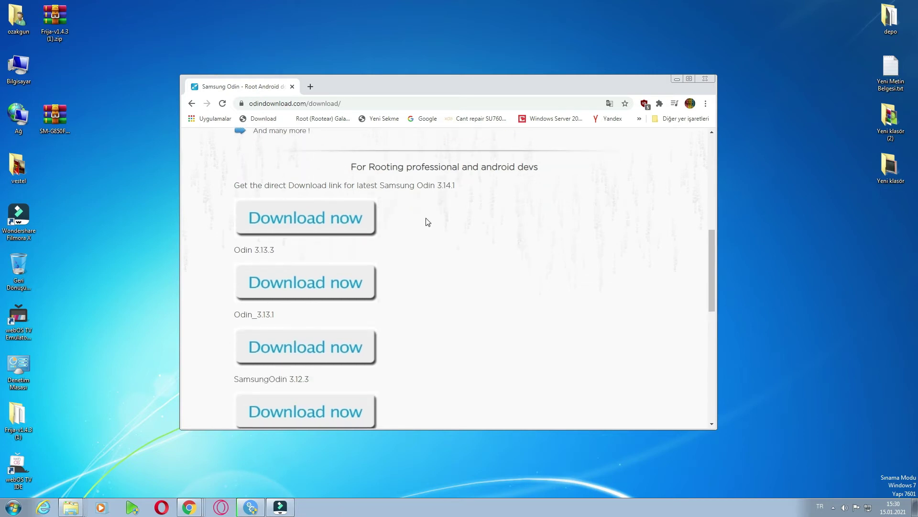
click(304, 221)
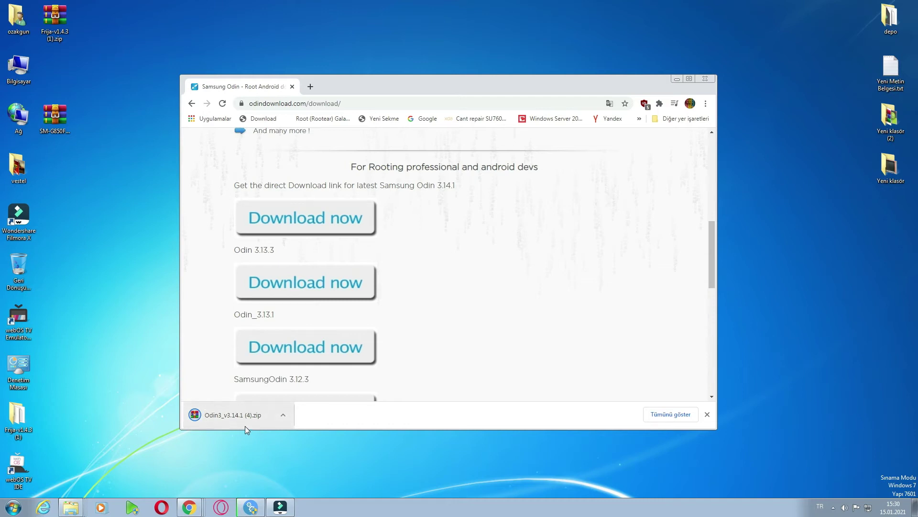
Open the downloaded Odin3_v3.14.1 (4).zip, extract its Odin3_v3.14.1 folder to the desktop and close the archive.
click(241, 421)
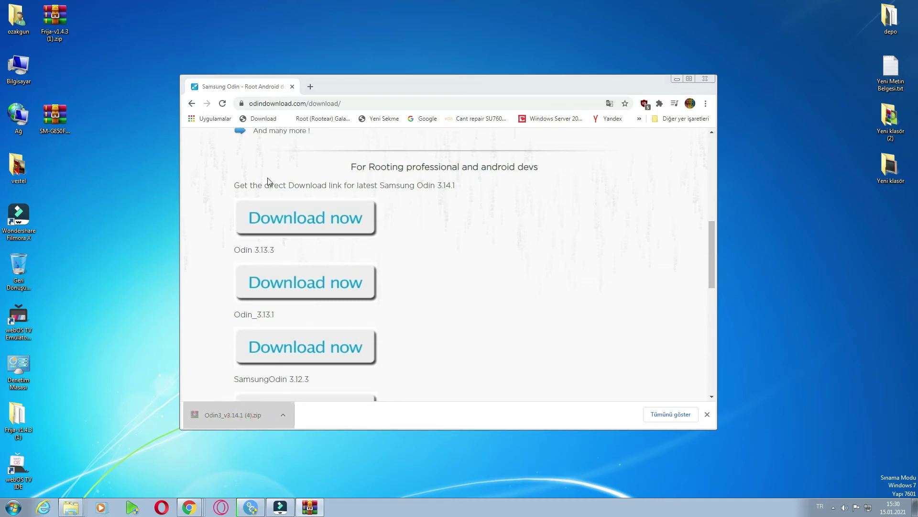
drag(111, 218, 92, 193)
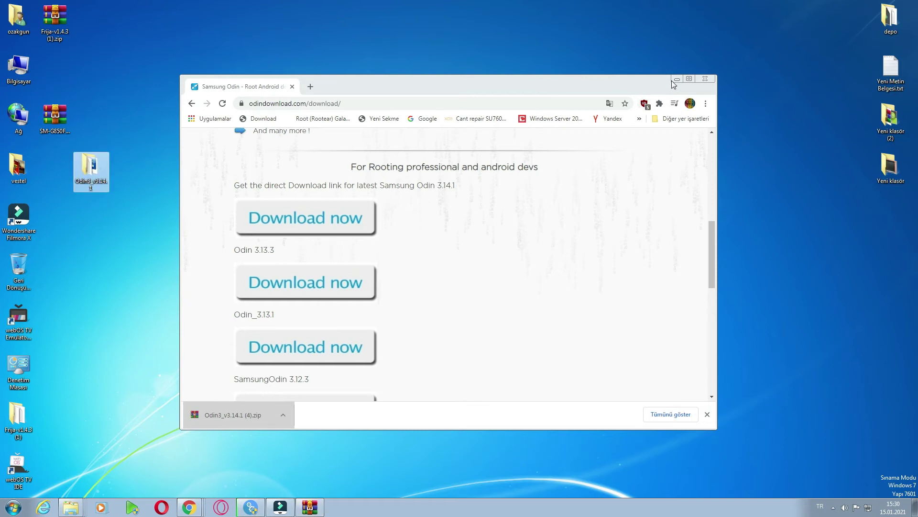
click(703, 148)
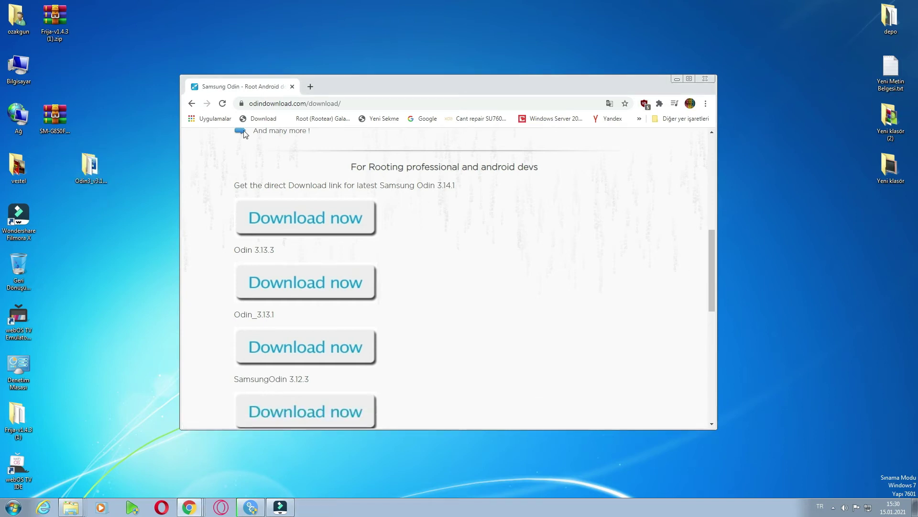
Extract Odin3_v3.14.1 again from the archive in Chrome's download list, and place the folder below the Frija archive on the desktop.
click(706, 104)
click(620, 167)
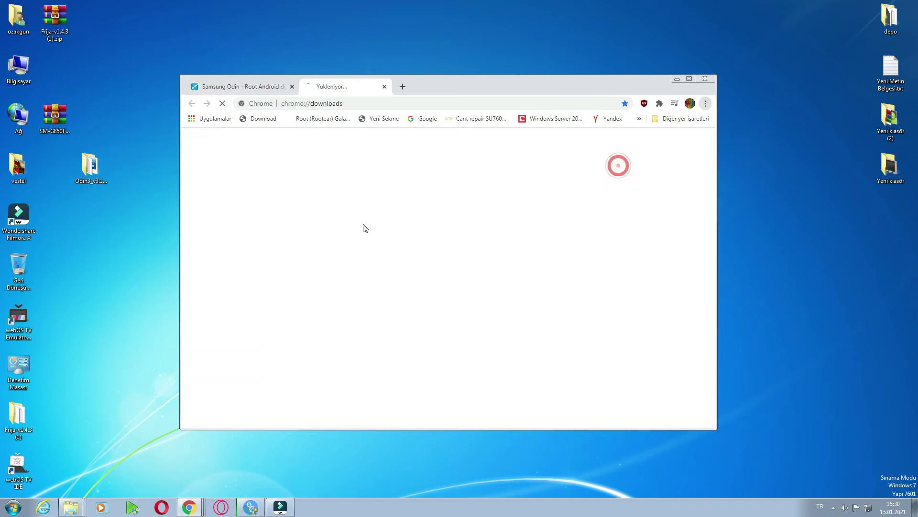
click(361, 199)
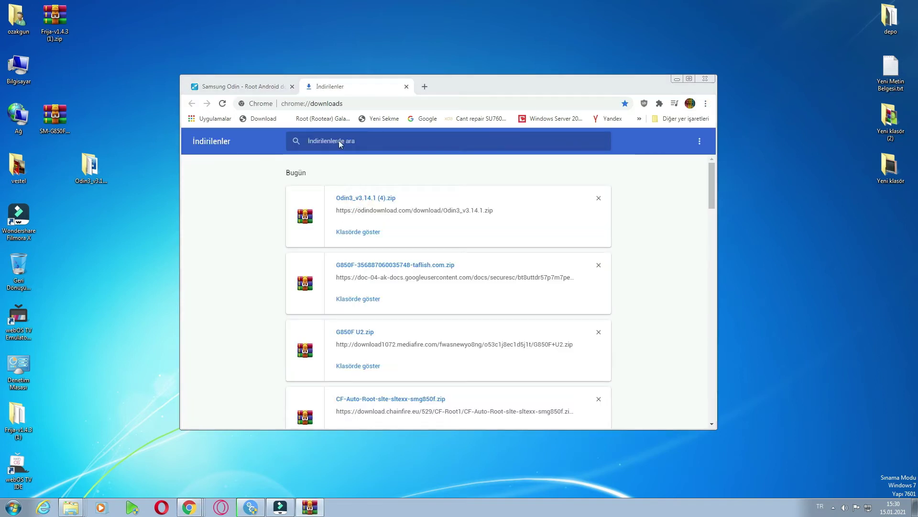
drag(348, 125, 287, 135)
drag(282, 215, 79, 255)
click(498, 343)
click(410, 353)
click(417, 220)
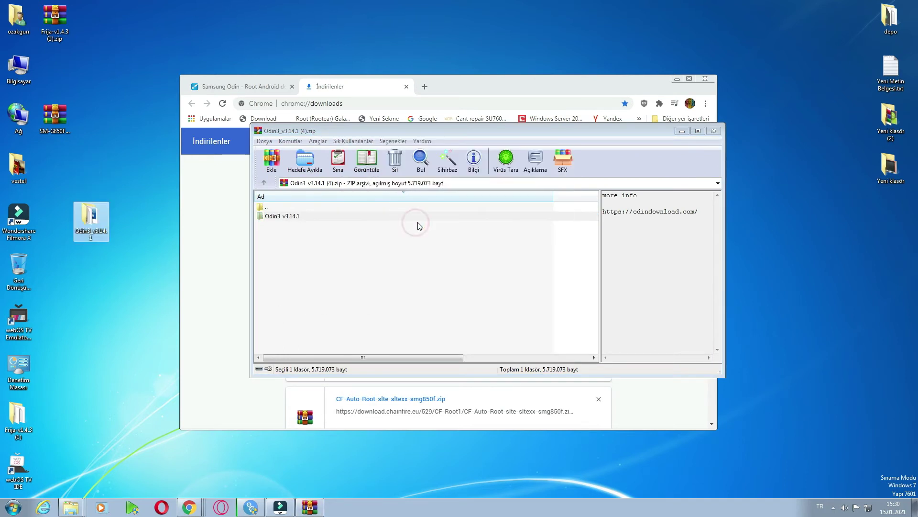
click(677, 79)
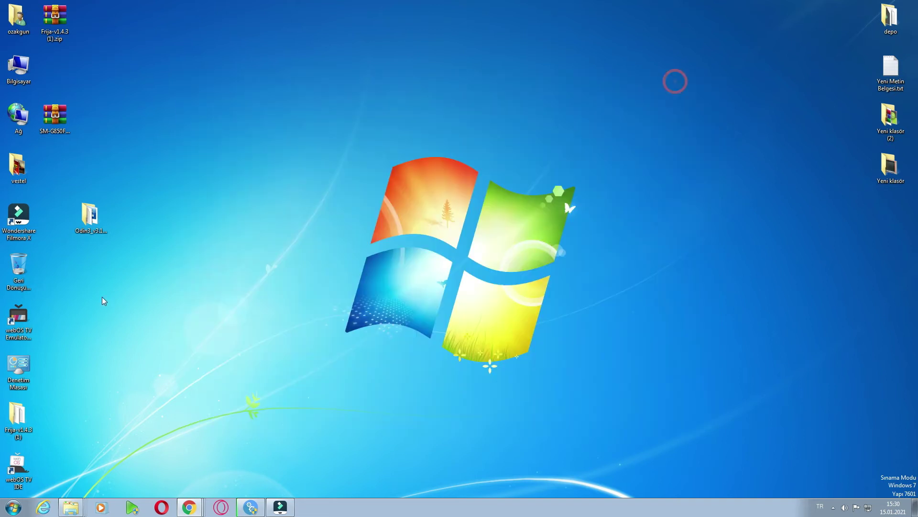
drag(89, 215, 54, 76)
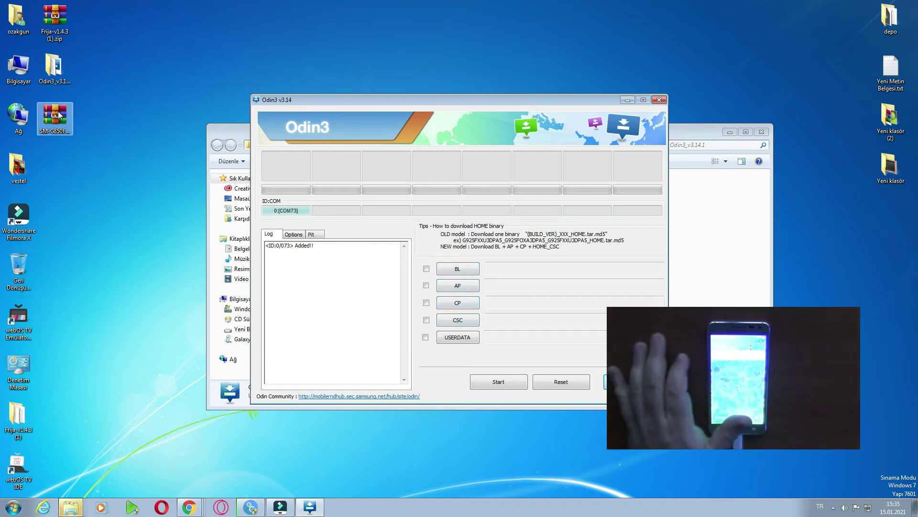
Extract the SM-G850FQ firmware archive into its own folder on the desktop and check the folder's contents.
drag(57, 113, 112, 182)
click(186, 229)
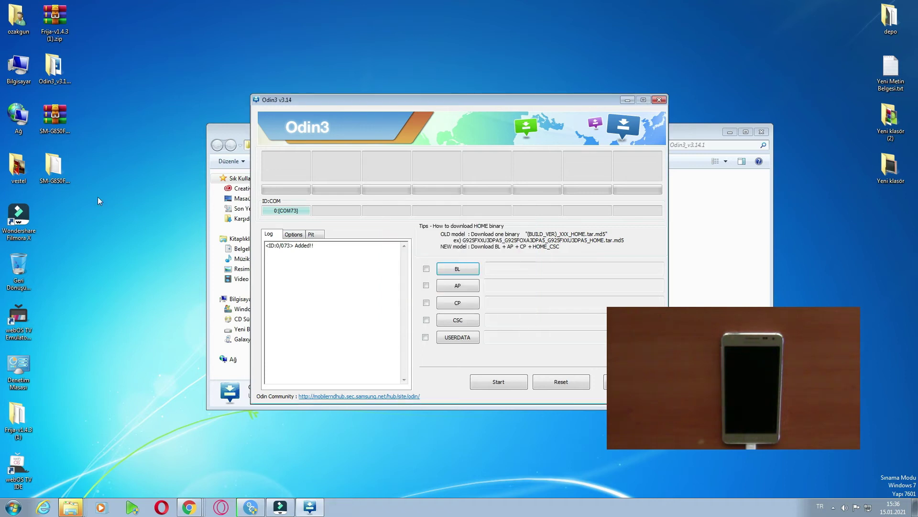
double_click(69, 171)
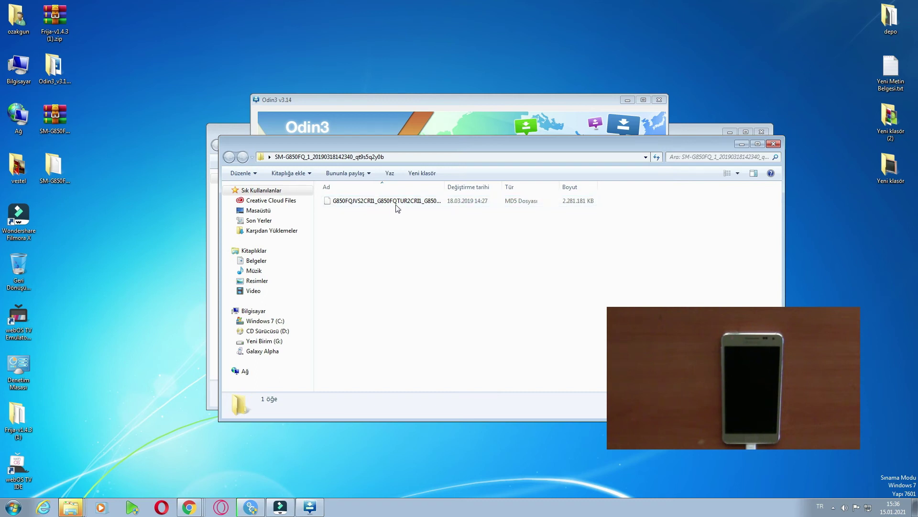
click(774, 143)
In Odin3, load G850FQJVS2CRI1_G850FQTUR2CRI1_G850FQJVU1COE1_HOME.tar.md5 from the desktop's extracted SM-G850FQ firmware folder as the AP file.
click(469, 289)
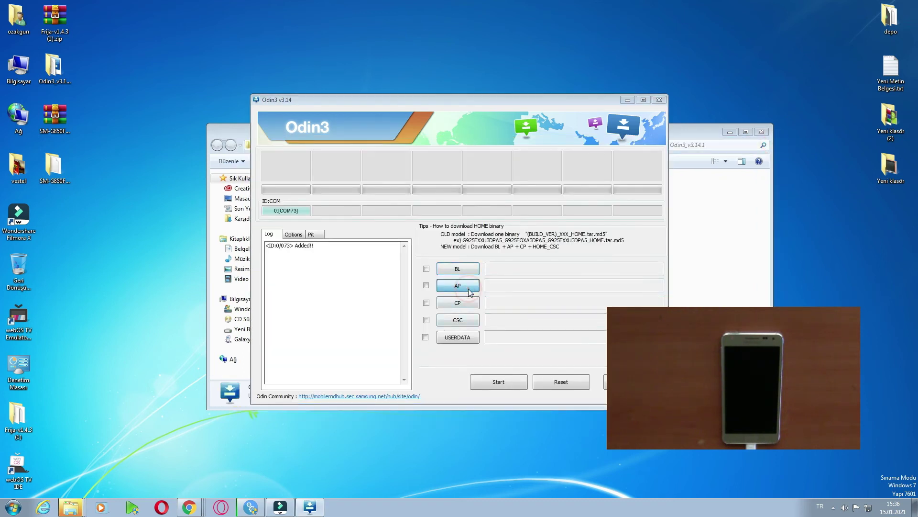
key(Escape)
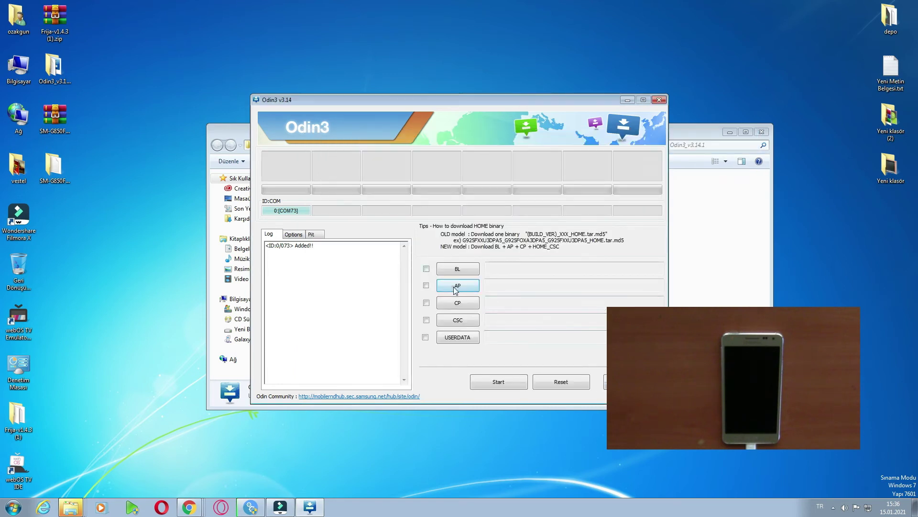
click(455, 289)
click(341, 202)
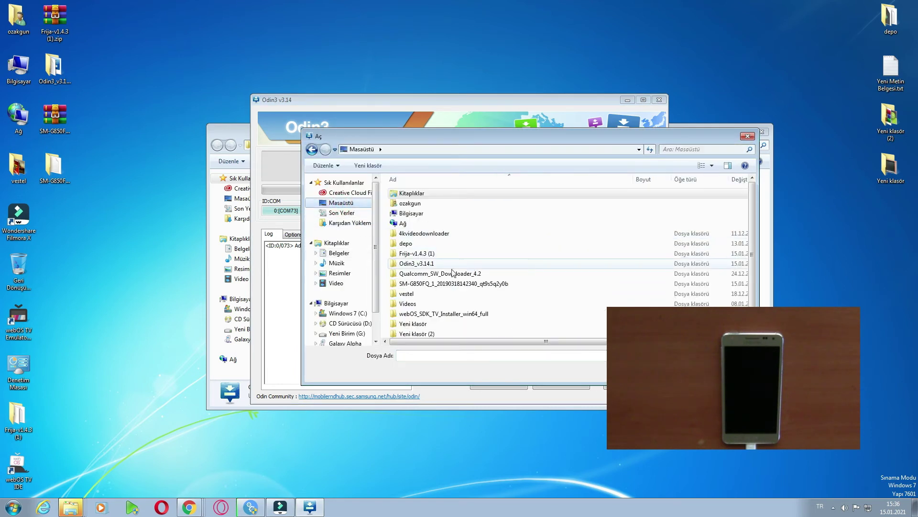
double_click(436, 284)
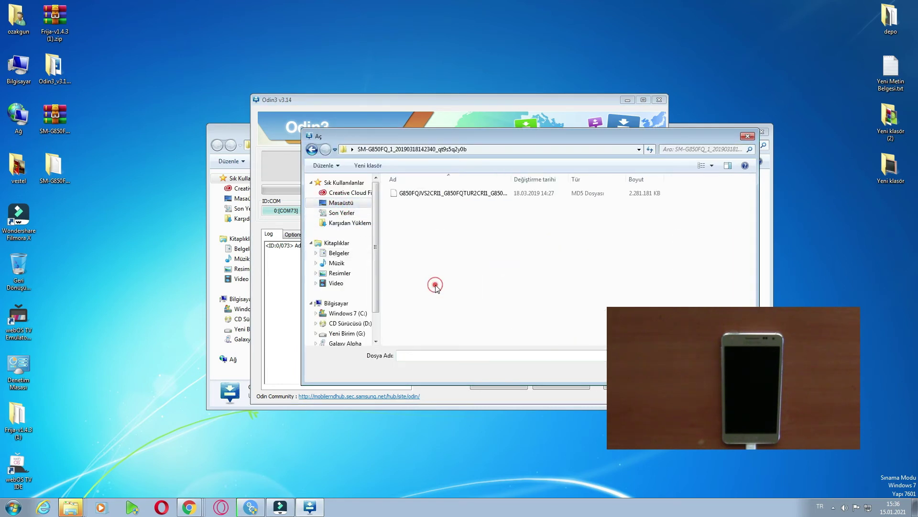
double_click(433, 195)
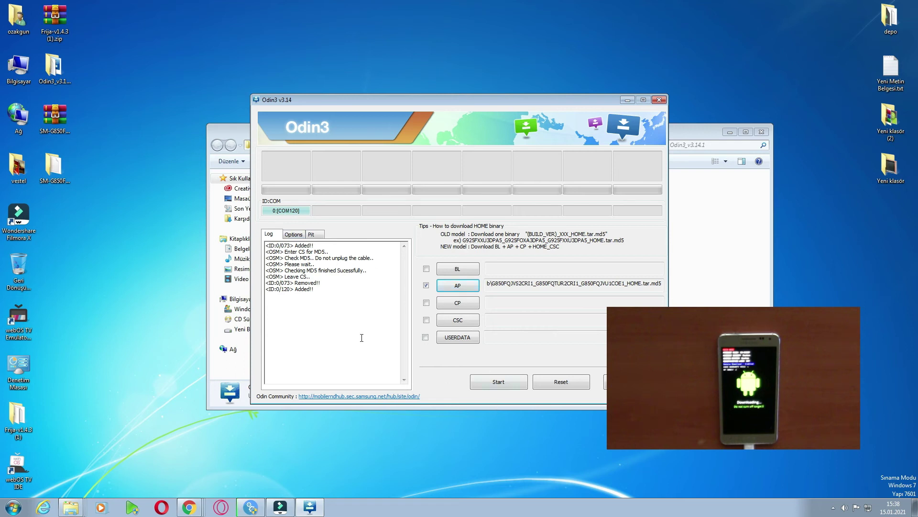
Flash the loaded AP firmware to the connected phone and close the Odin3_v3.14.1 folder window.
click(510, 386)
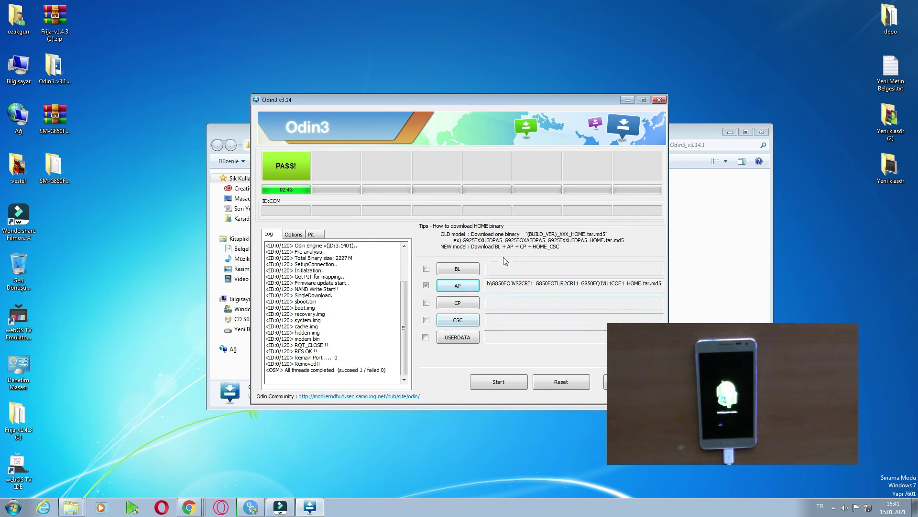
click(762, 132)
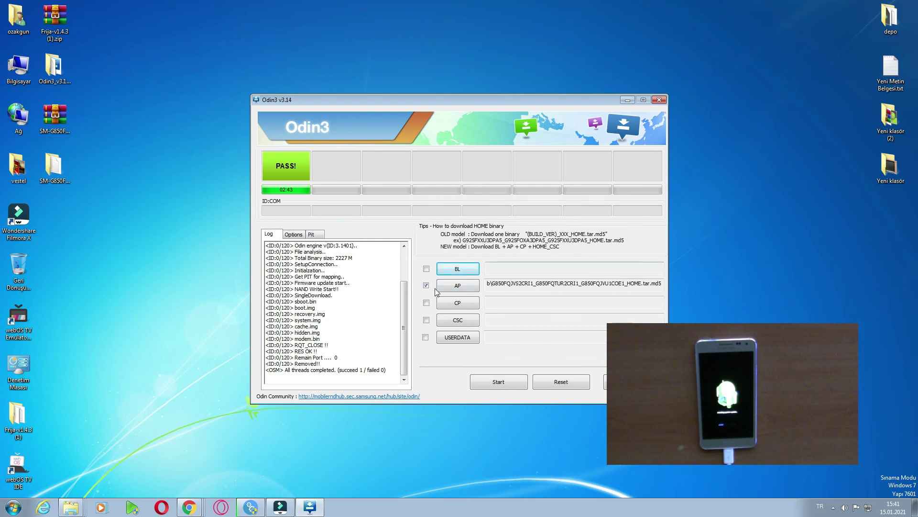